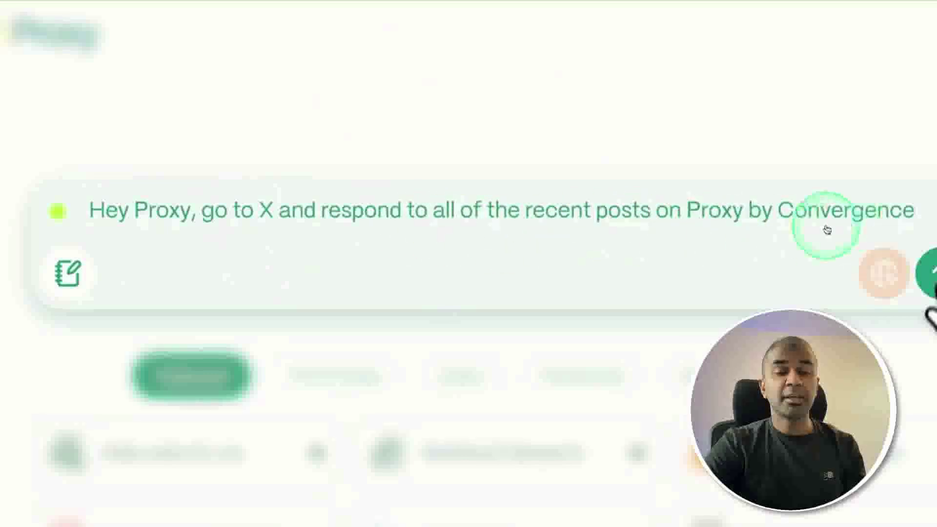
Step: Submit the prompt asking Proxy to reply to every recent Proxy by Convergence post on X
key("Return")
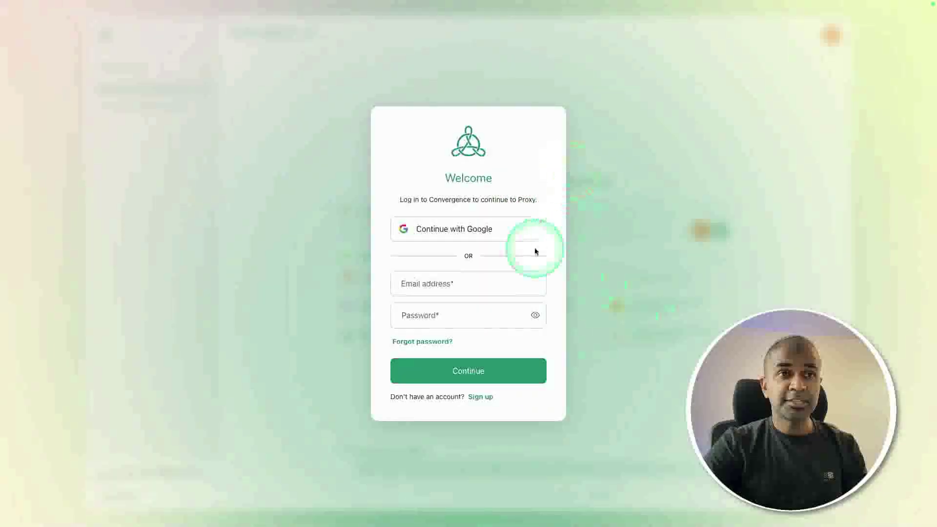
Step: Sign in to Convergence with the Google account
left_click(460, 162)
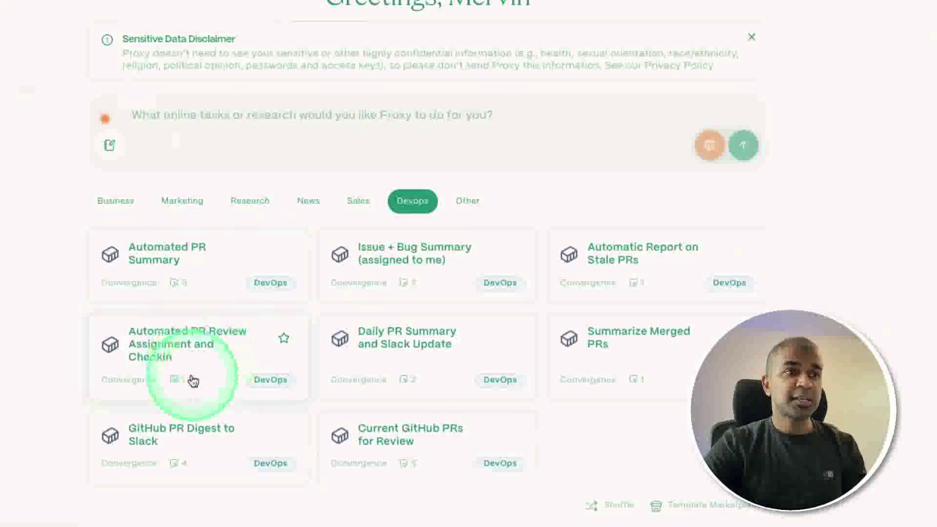
Step: Browse the Business, Marketing, Research, News, Sales and Other template categories in turn
left_click(104, 203)
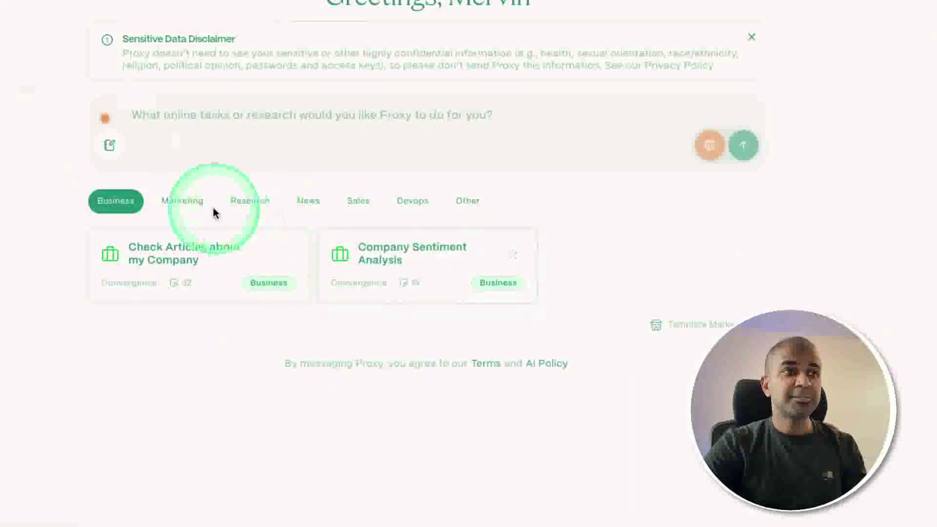
left_click(178, 204)
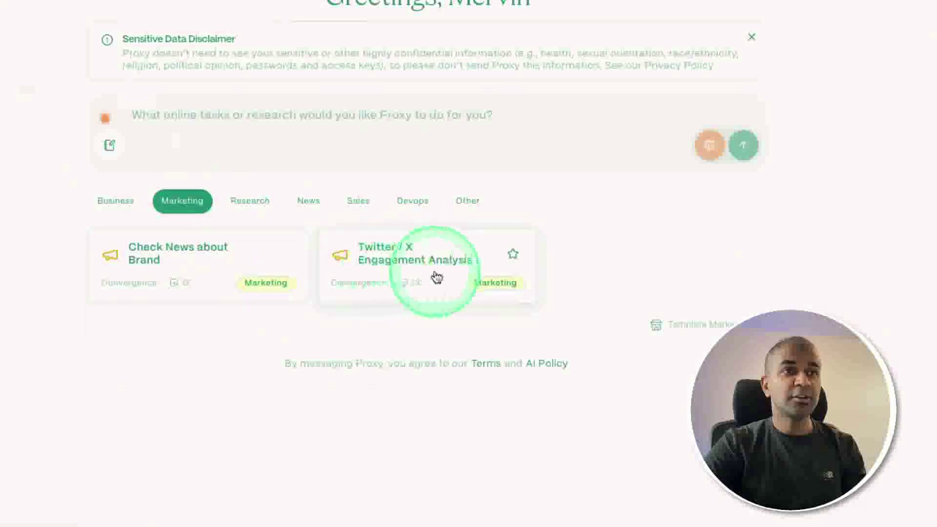
left_click(241, 204)
left_click(309, 202)
left_click(357, 208)
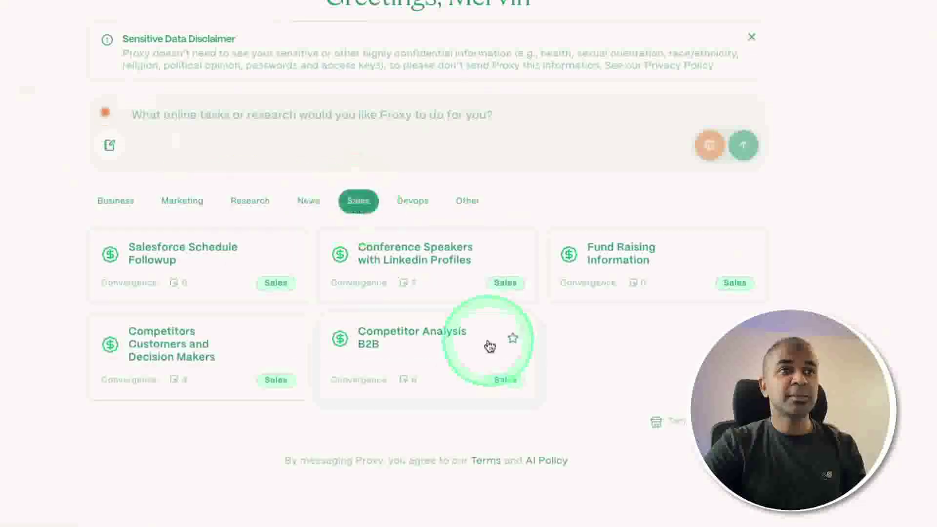
left_click(464, 213)
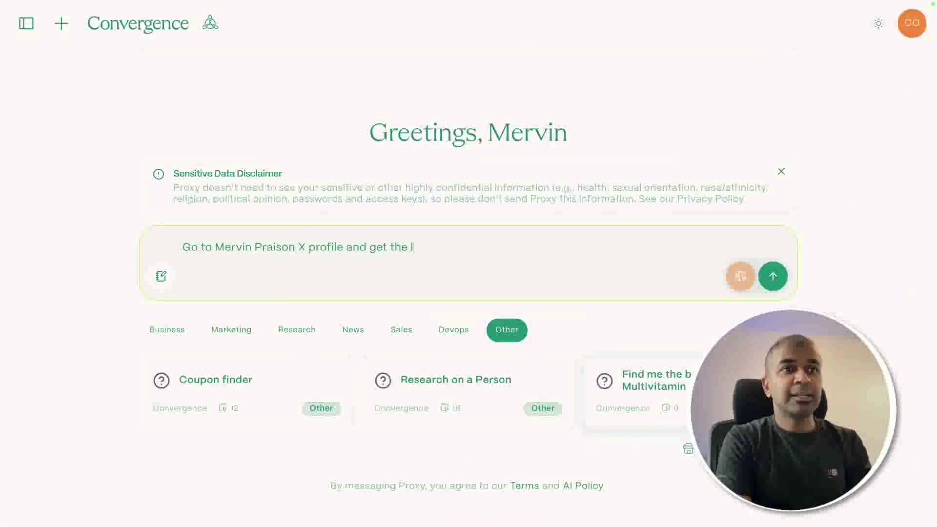
Step: Send Proxy the request to visit the user's X profile and fetch the latest posts
left_click(775, 266)
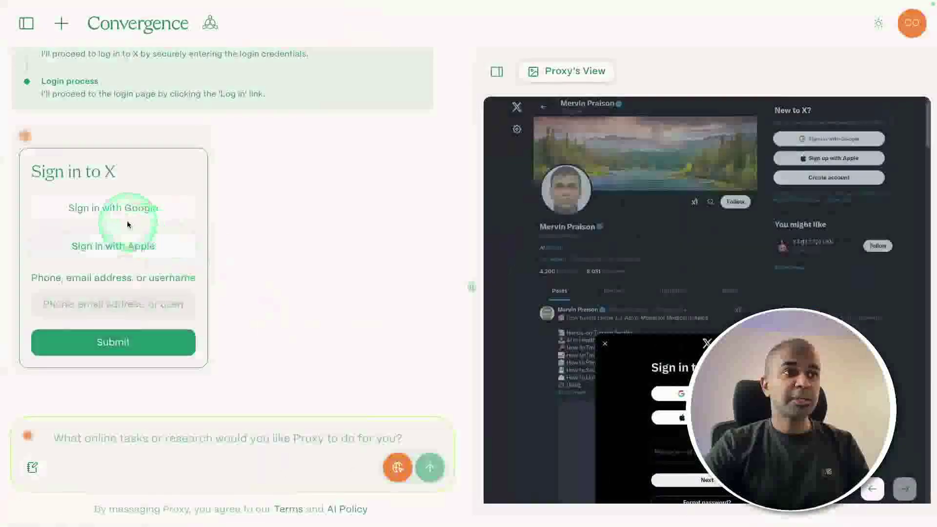
Step: Start the X sign-in with Google from the chat and follow Proxy's progress
left_click(122, 218)
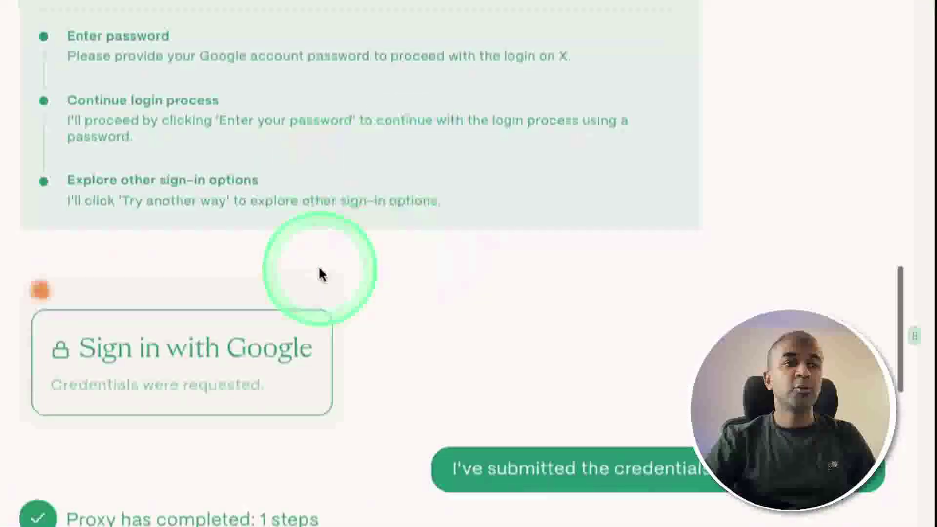
scroll(506, 362, "down", 3)
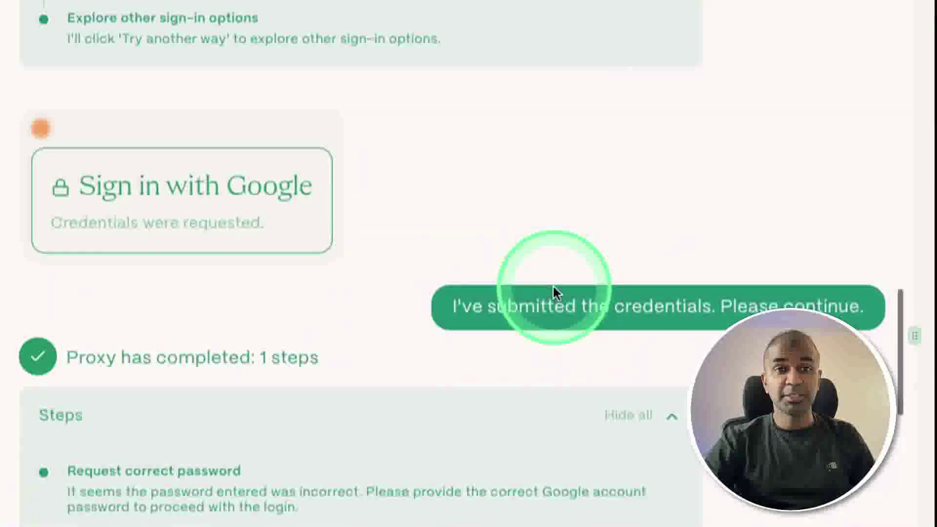
scroll(554, 292, "up", 3)
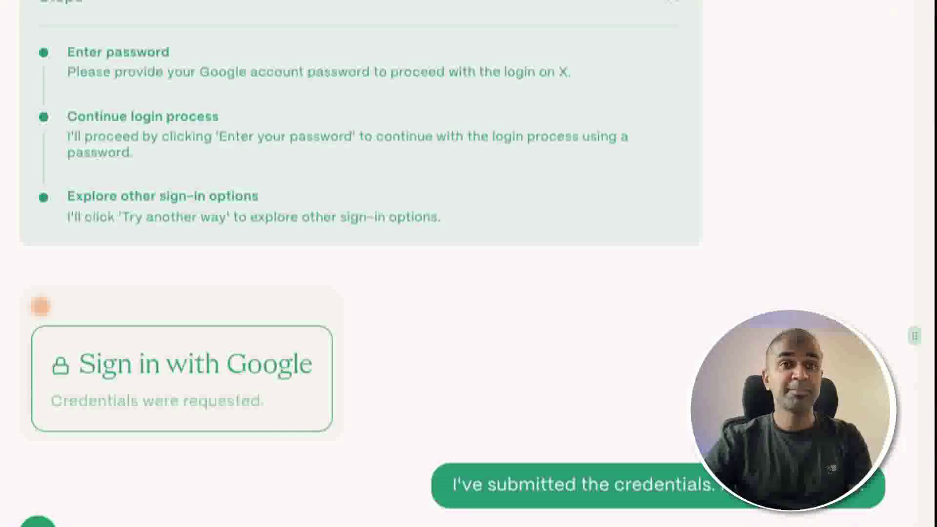
scroll(675, 299, "down", 3)
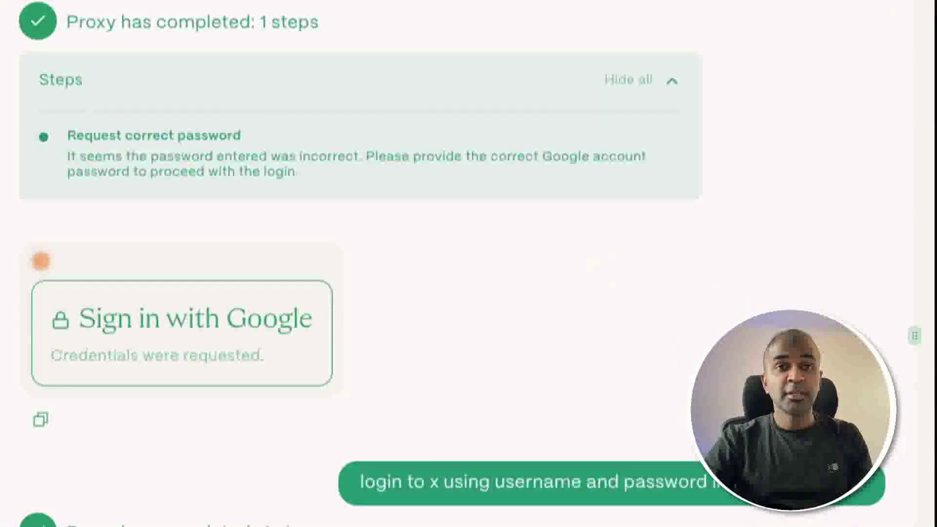
scroll(403, 111, "down", 7)
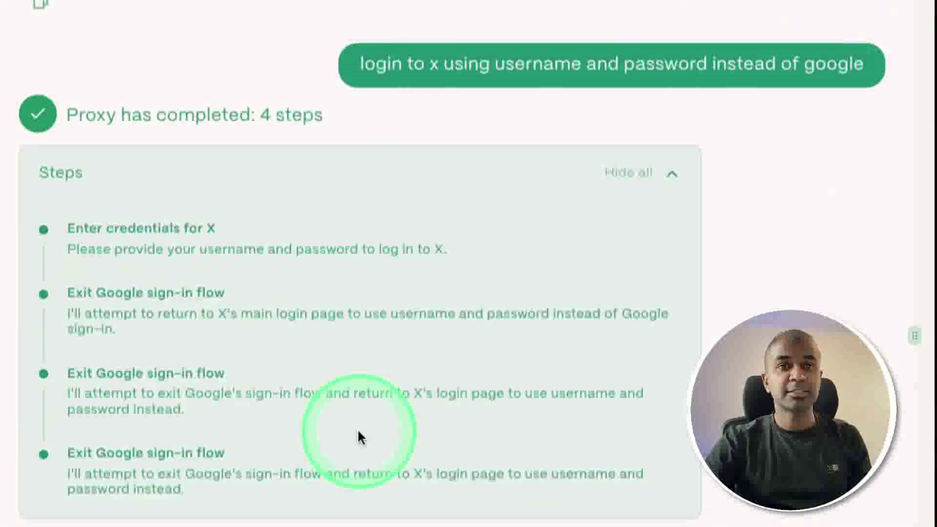
scroll(357, 428, "down", 8)
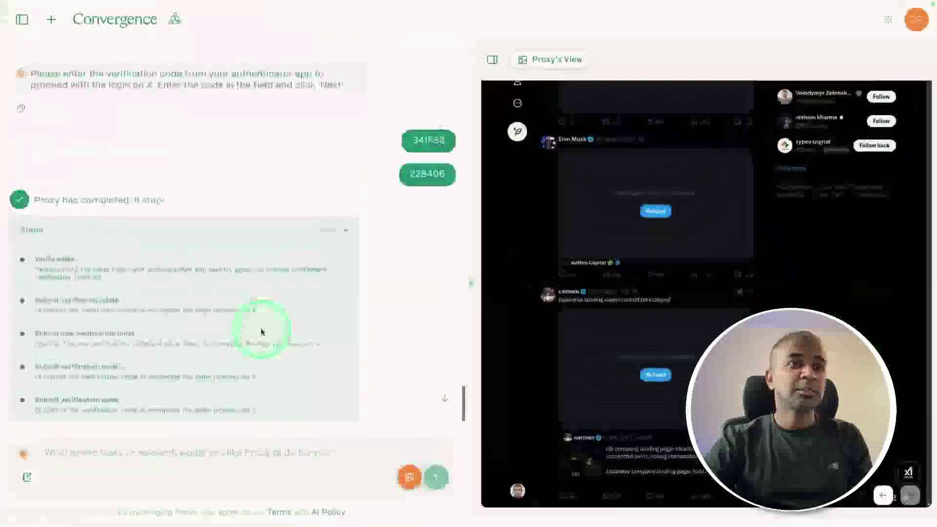
Step: Scroll the chat to Proxy's summary of the three home timeline posts
scroll(261, 331, "up", 20)
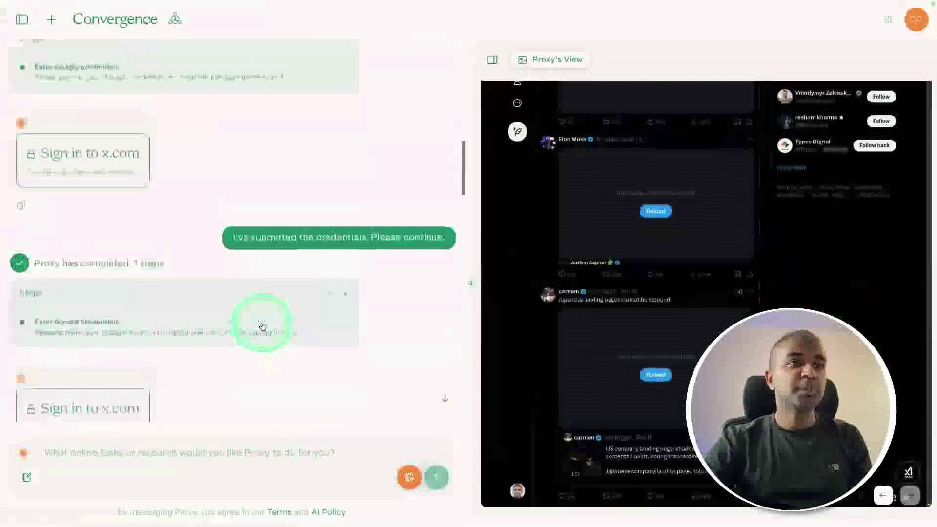
scroll(262, 314, "up", 3)
scroll(195, 283, "down", 20)
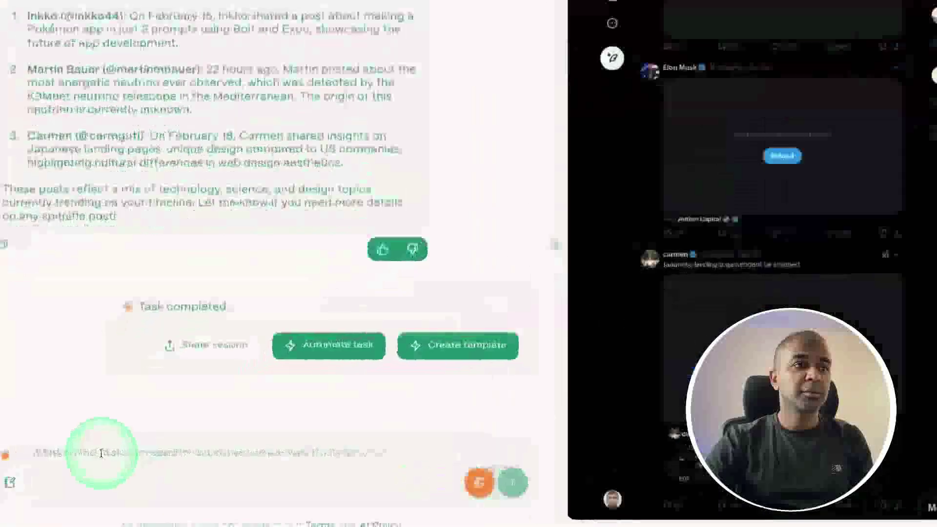
Step: Ask Proxy 'get me my latest tweets'
left_click(90, 454)
type("get me")
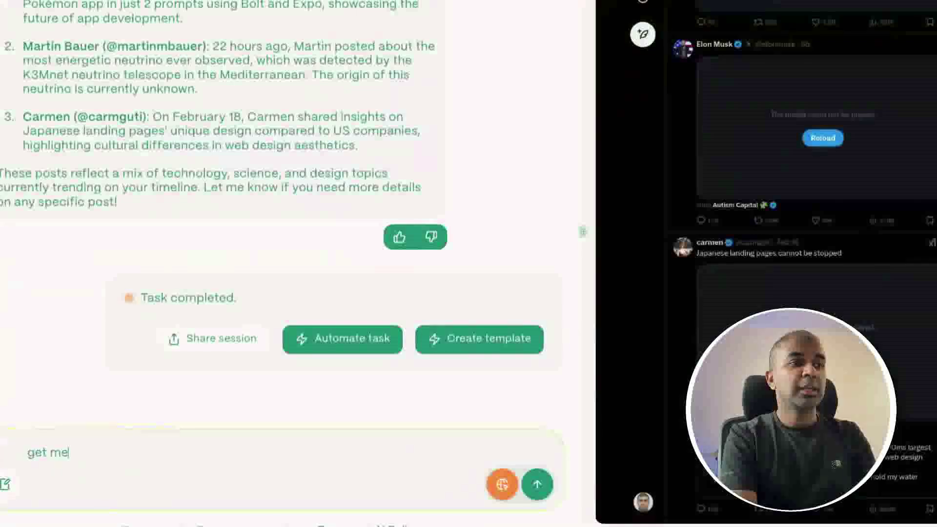
type(" my latest tweets")
key("Return")
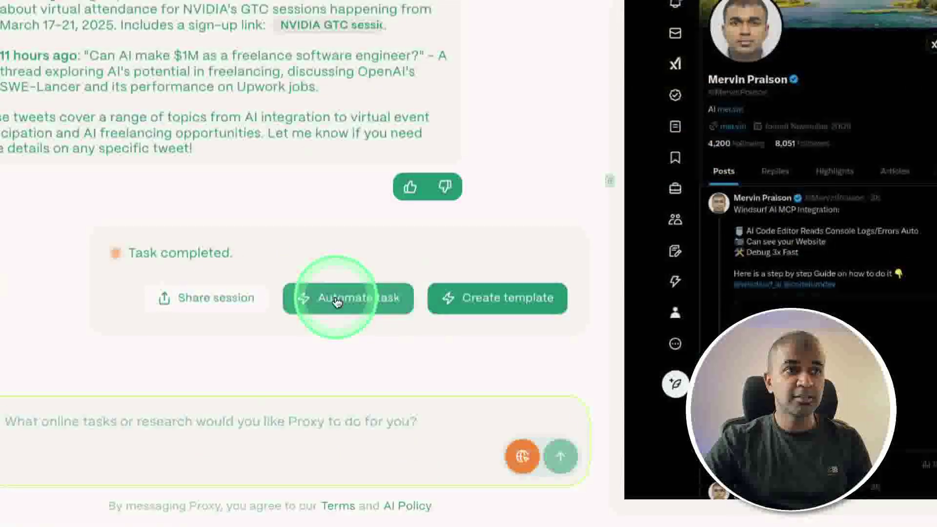
Step: Turn the finished task into an automation, skipping through the introduction to the form
left_click(337, 302)
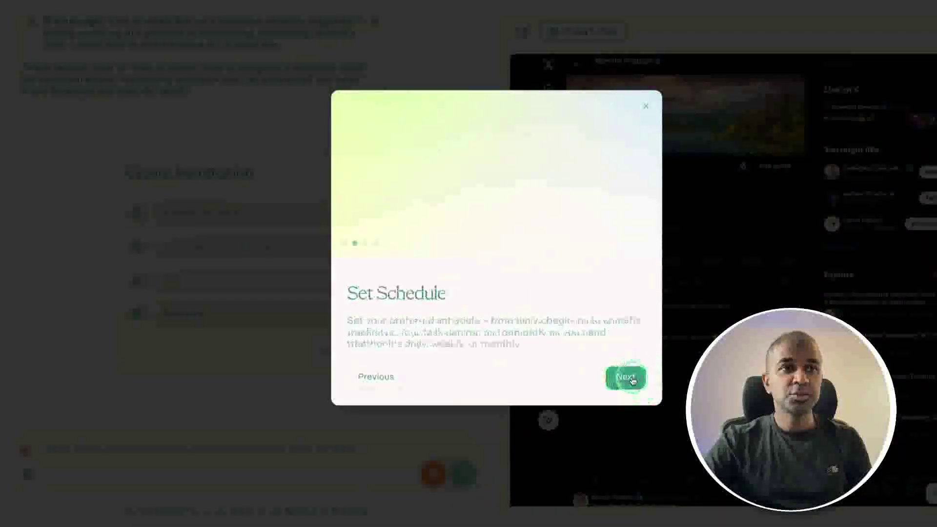
left_click(631, 378)
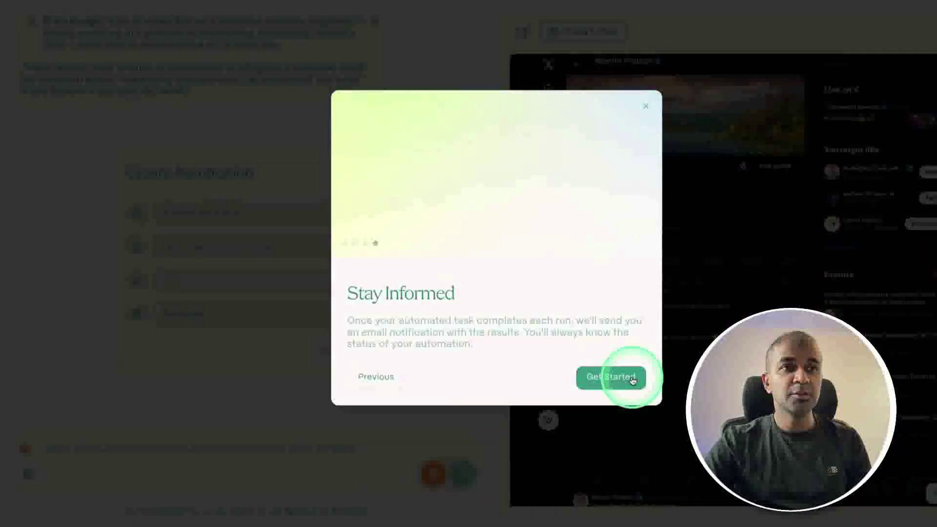
left_click(631, 379)
left_click(229, 217)
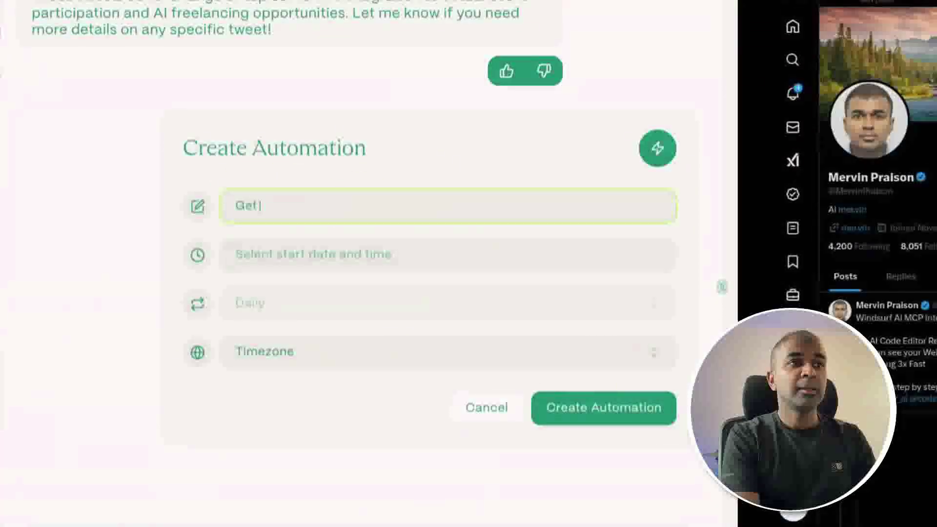
Step: Set the automation to start February 20 and repeat Daily at 00:00
left_click(350, 256)
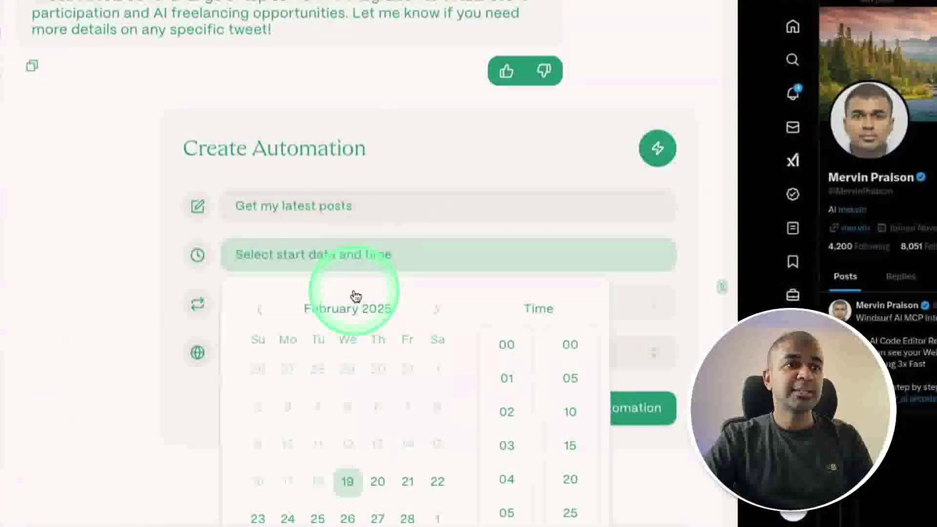
left_click(257, 517)
left_click(246, 406)
left_click(322, 373)
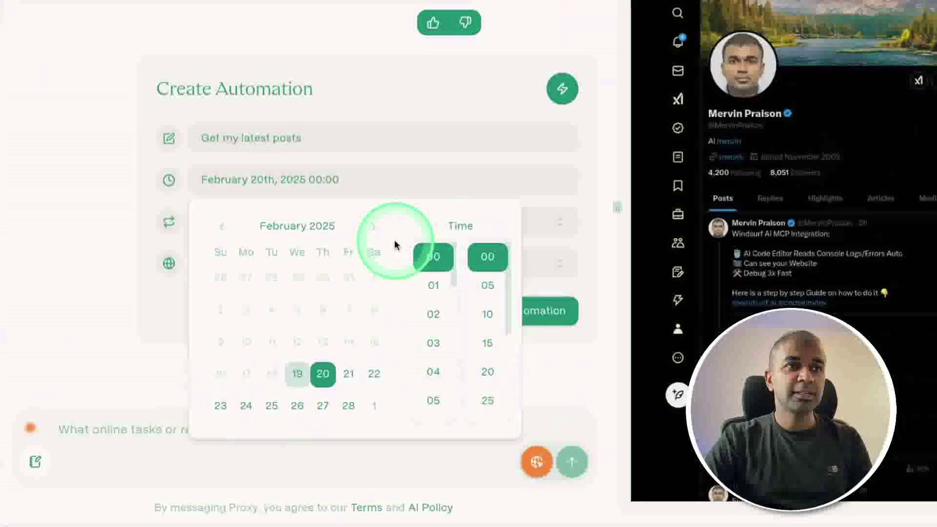
left_click(234, 221)
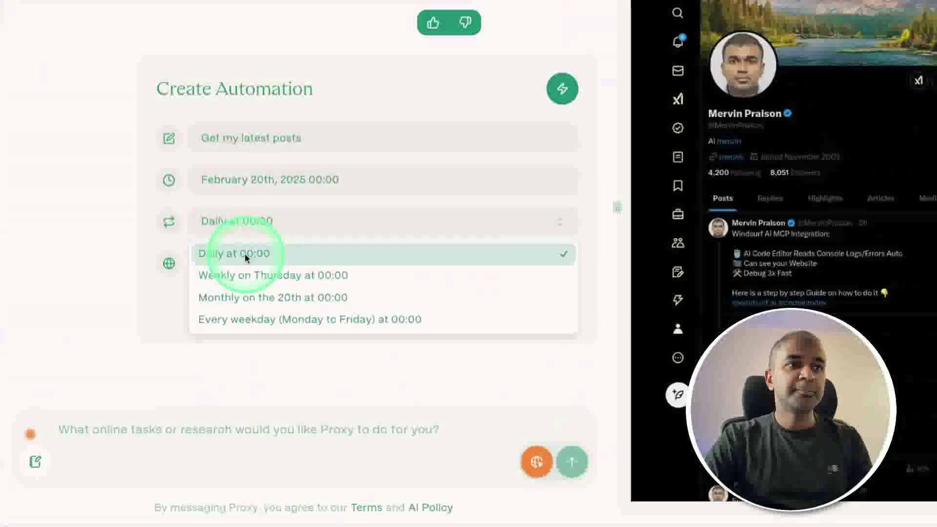
left_click(152, 351)
Step: Set the timezone to UTC and create the 'Get my latest posts' automation
left_click(242, 266)
left_click(156, 314)
left_click(502, 316)
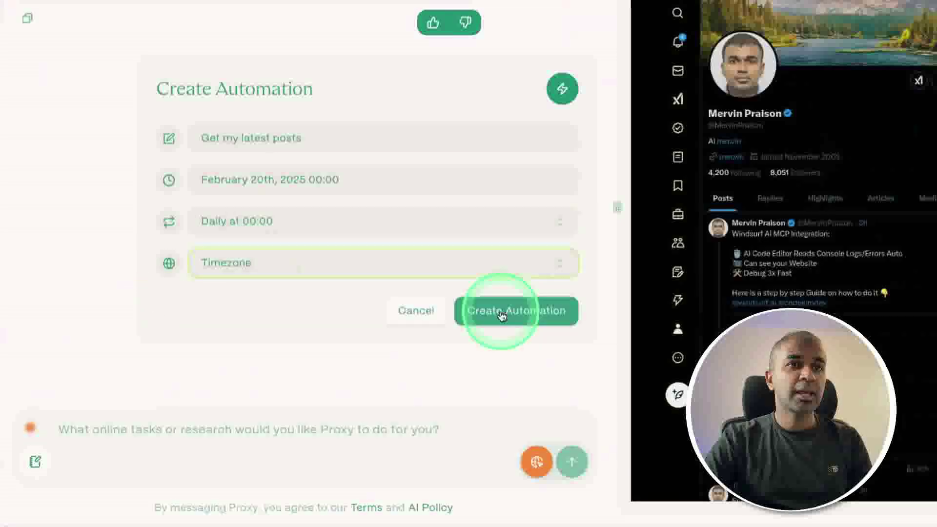
left_click(224, 262)
left_click(221, 299)
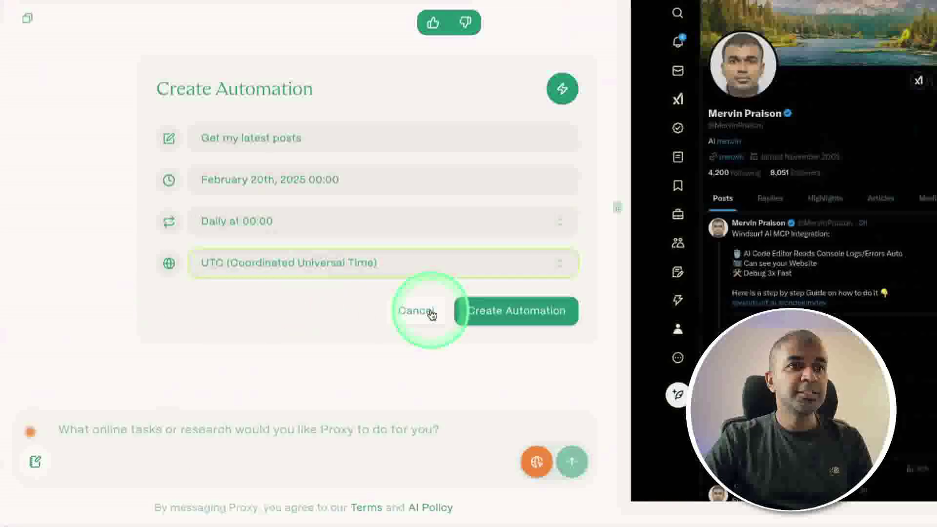
left_click(496, 312)
left_click_drag(263, 248, 545, 259)
left_click(439, 266)
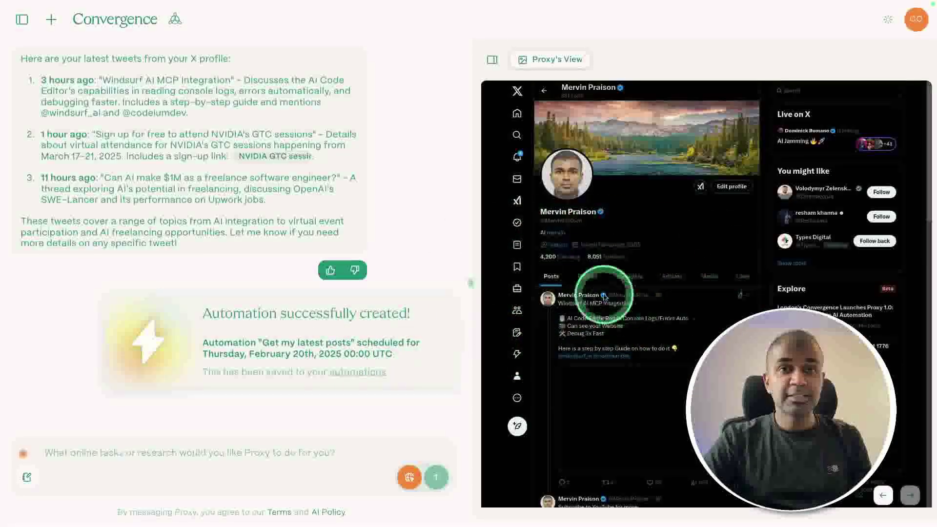
scroll(391, 161, "up", 10)
scroll(430, 203, "down", 10)
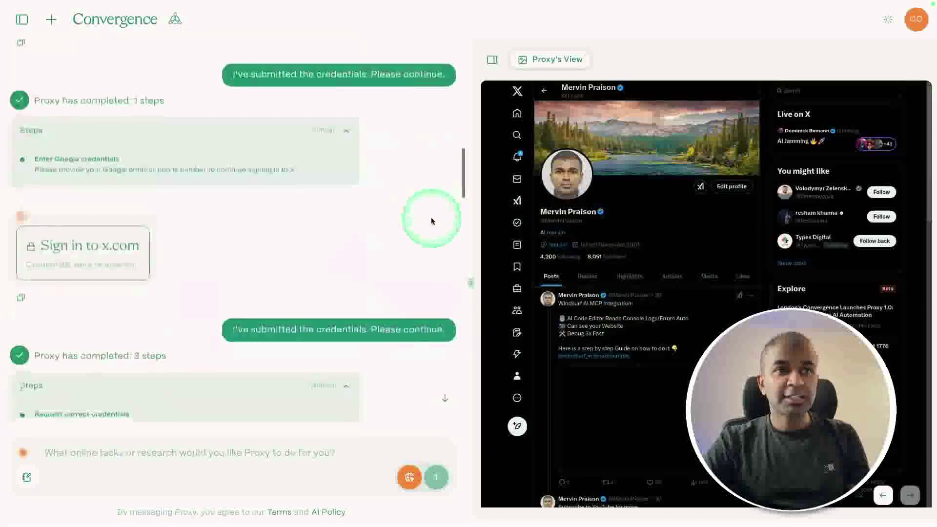
scroll(446, 266, "down", 15)
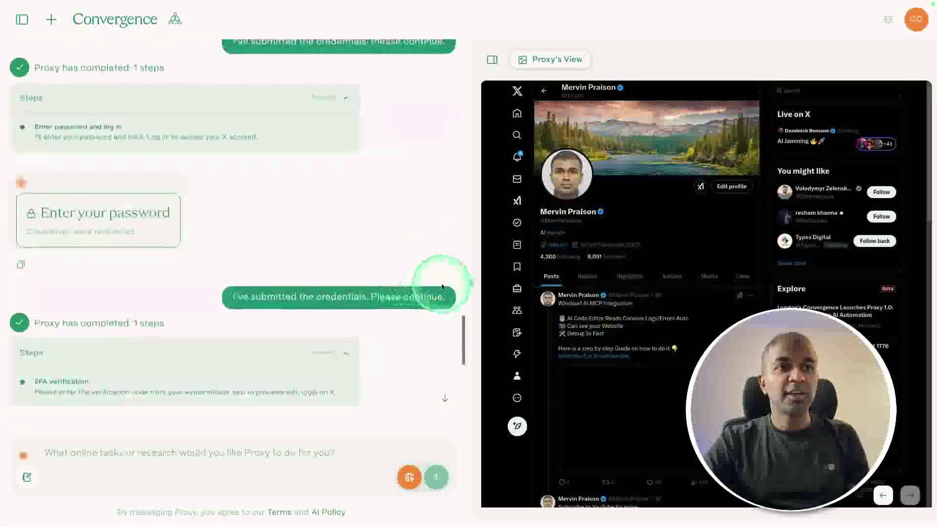
scroll(424, 337, "down", 15)
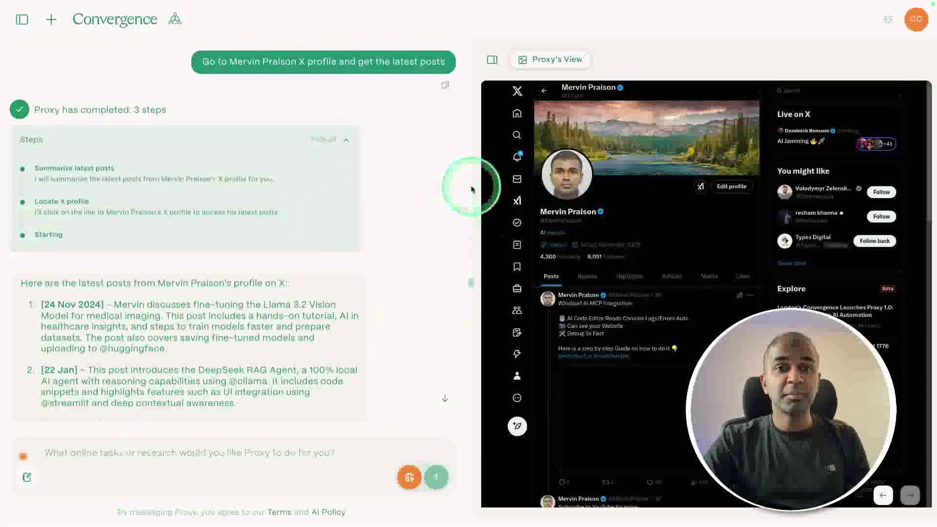
Step: Return to the Proxy home page using the Convergence logo
left_click(122, 22)
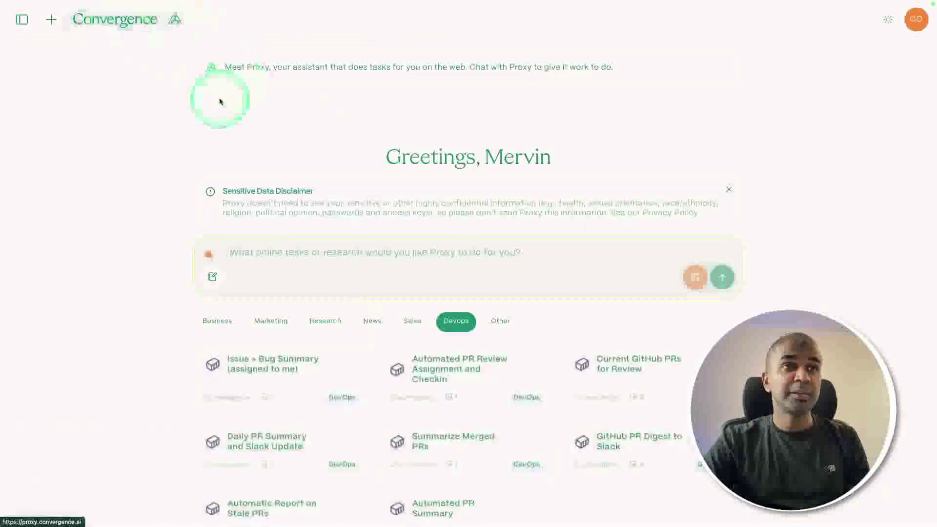